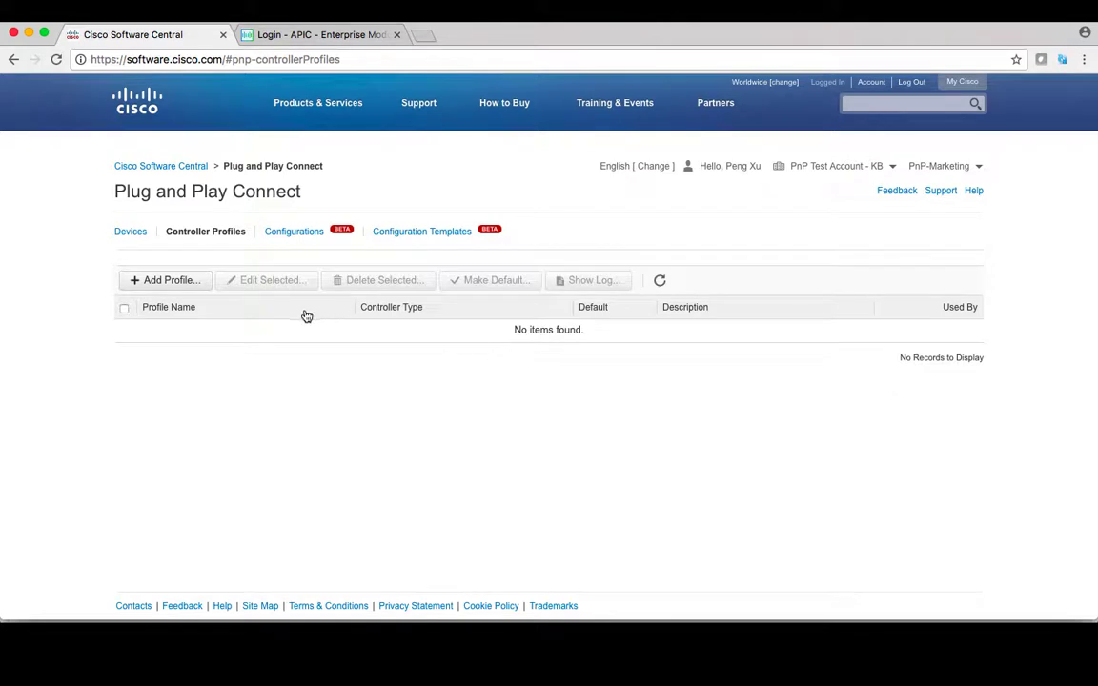
# Start a new controller profile with controller type PNP SERVER and name it PNP-MARKETING.
pyautogui.click(180, 283)
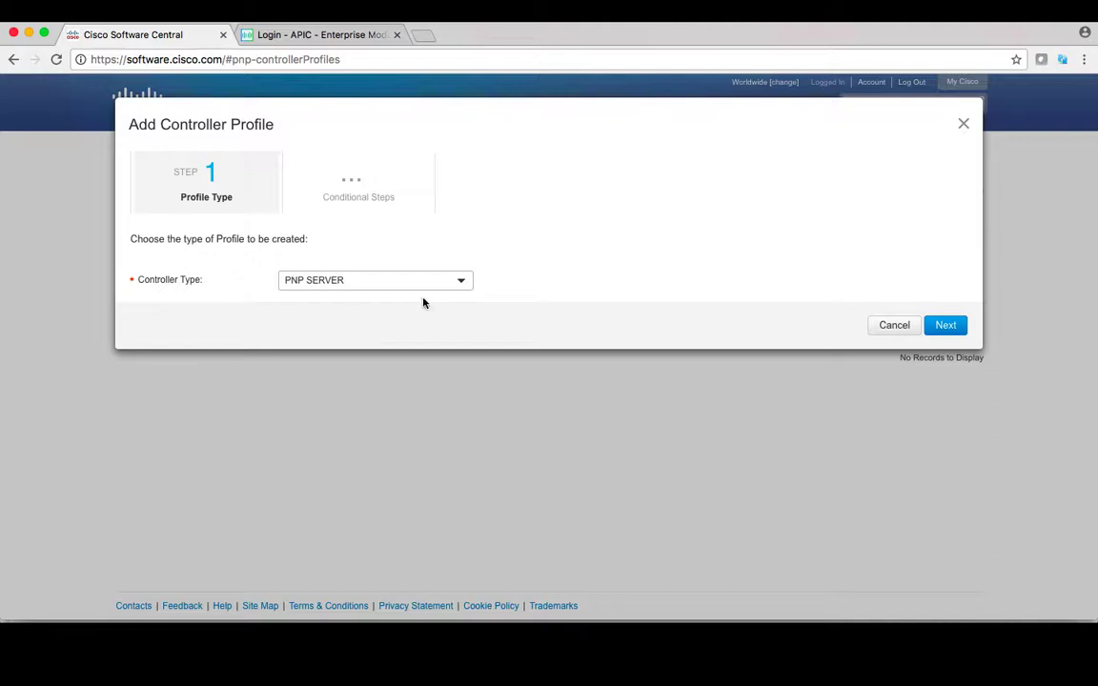
pyautogui.click(463, 286)
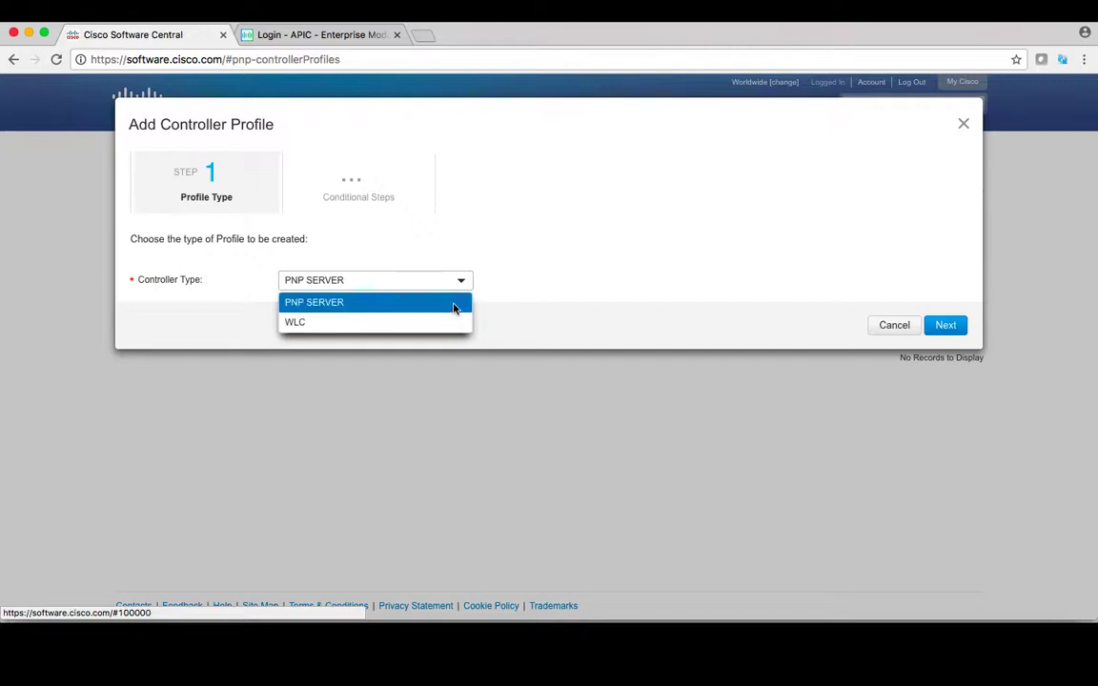
pyautogui.click(455, 303)
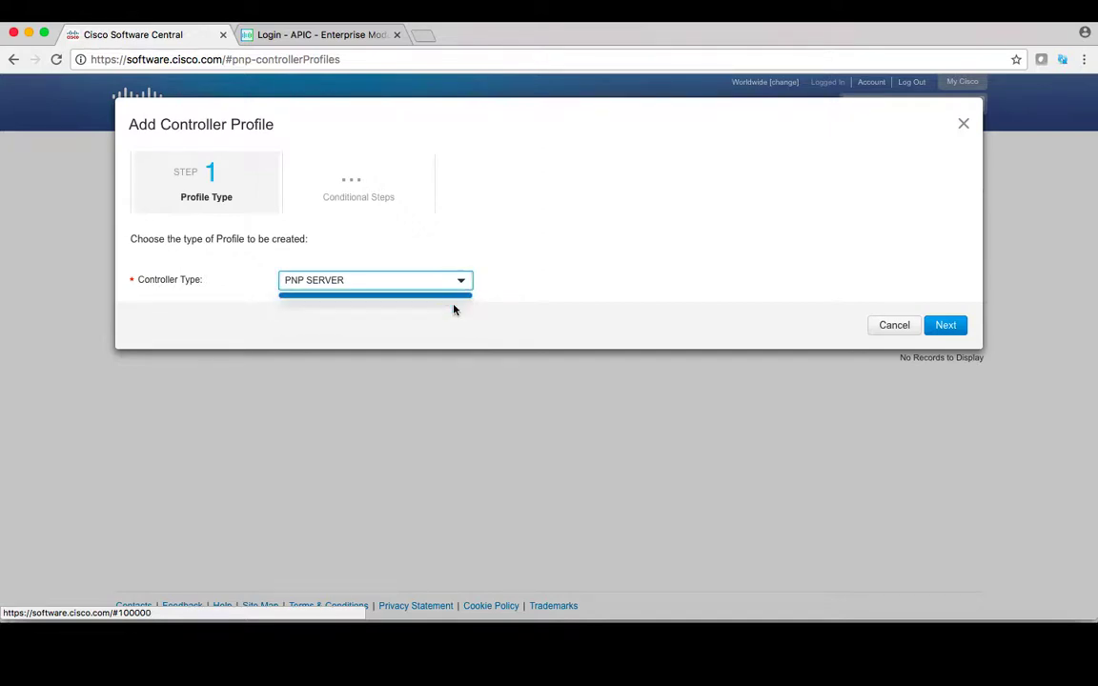
pyautogui.click(943, 326)
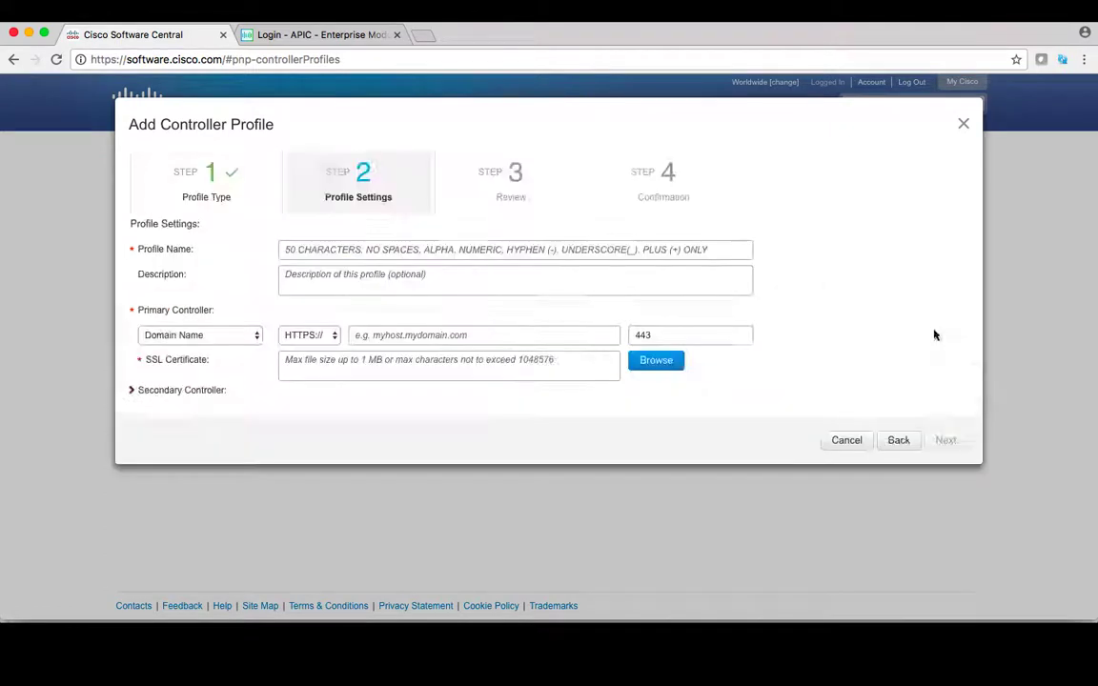
pyautogui.click(653, 252)
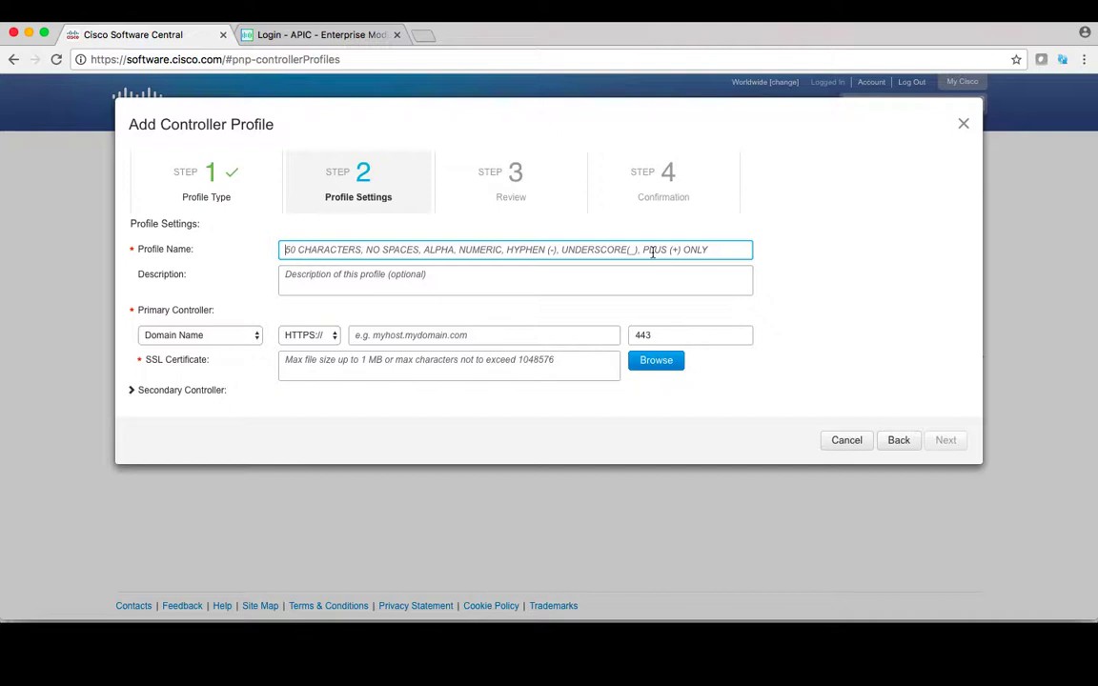
pyautogui.write('PNP-')
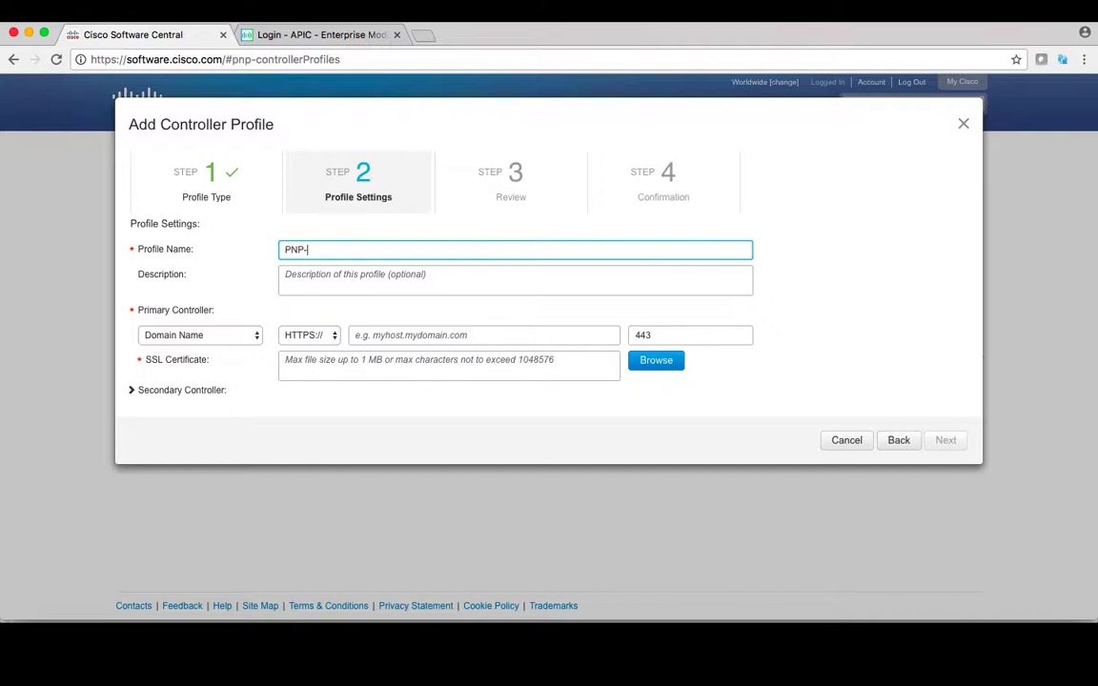
pyautogui.write('MARKETING')
# Set the profile's primary controller to the IPv4 address 173.36.197.104 using HTTPS.
pyautogui.click(259, 337)
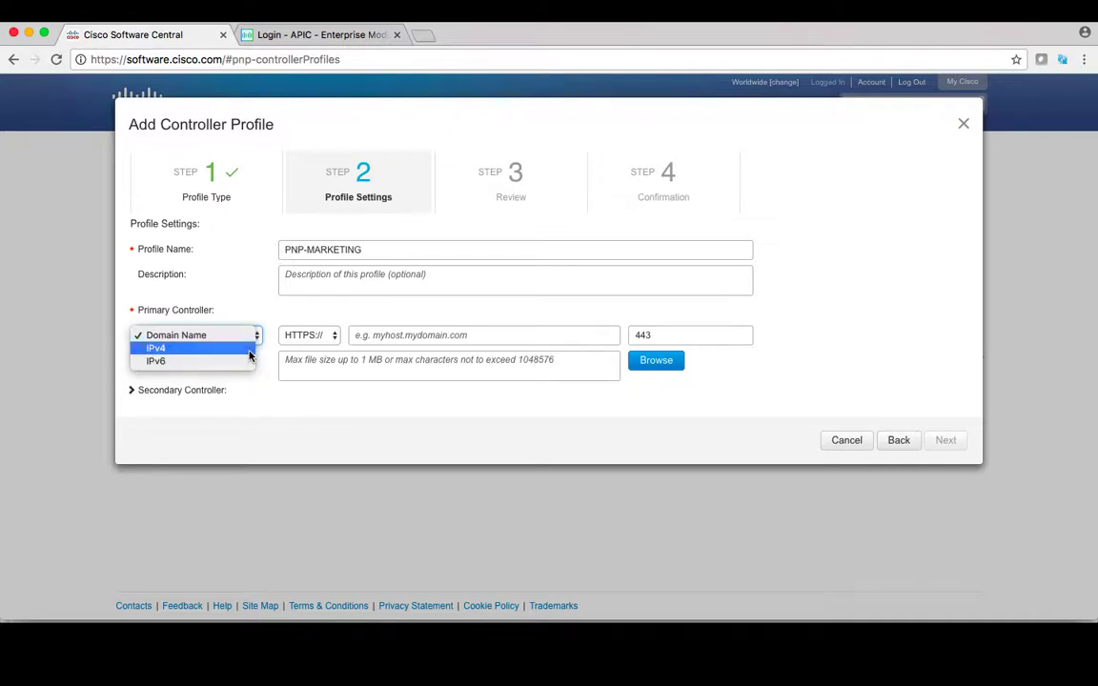
pyautogui.click(249, 351)
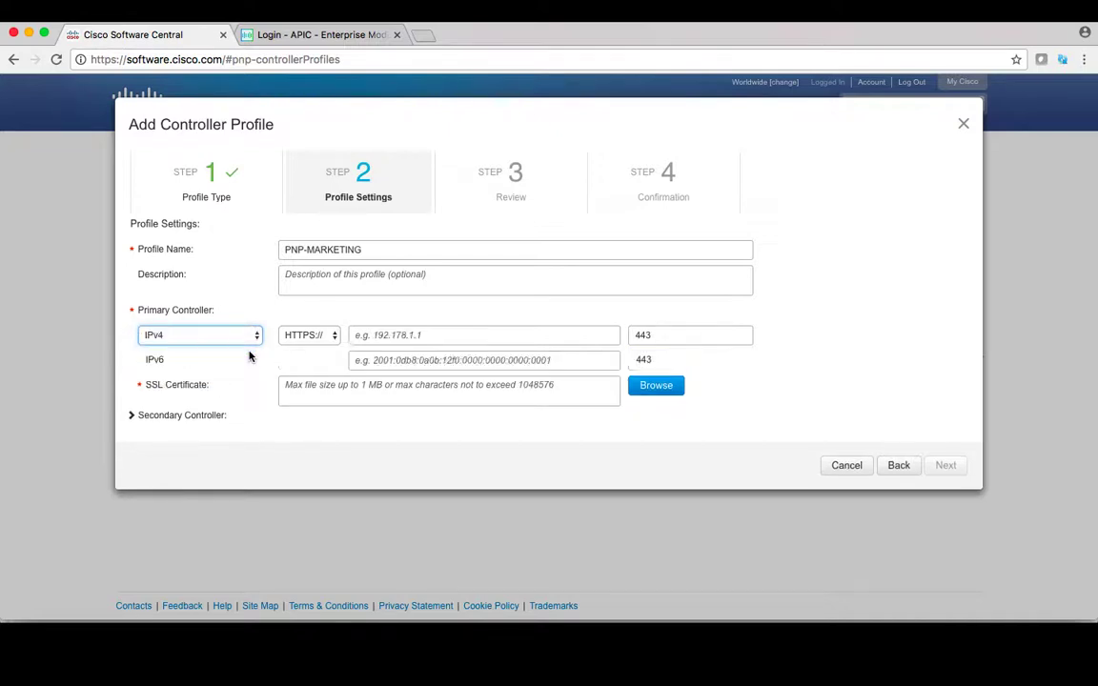
pyautogui.click(335, 338)
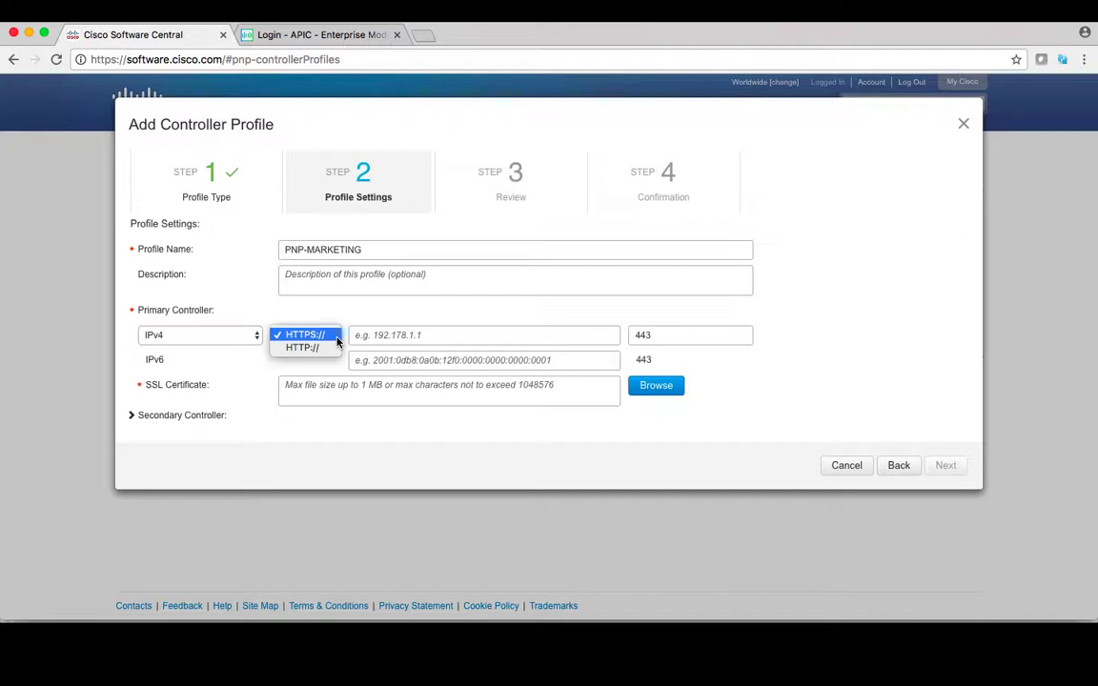
pyautogui.click(324, 336)
pyautogui.click(374, 338)
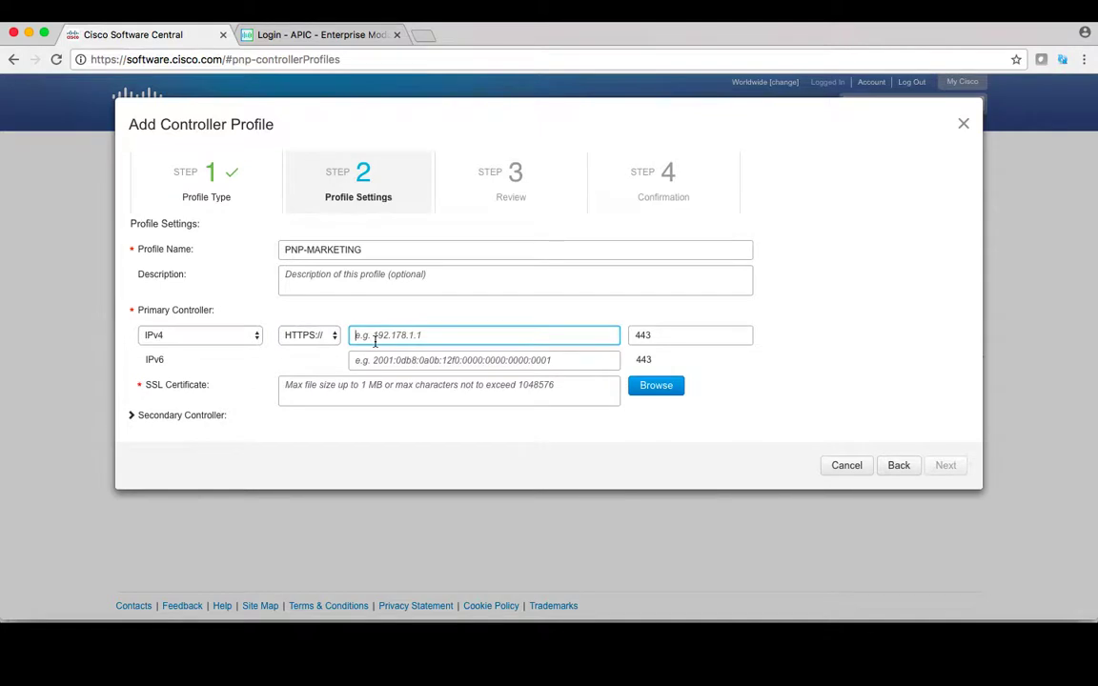
pyautogui.write('173.')
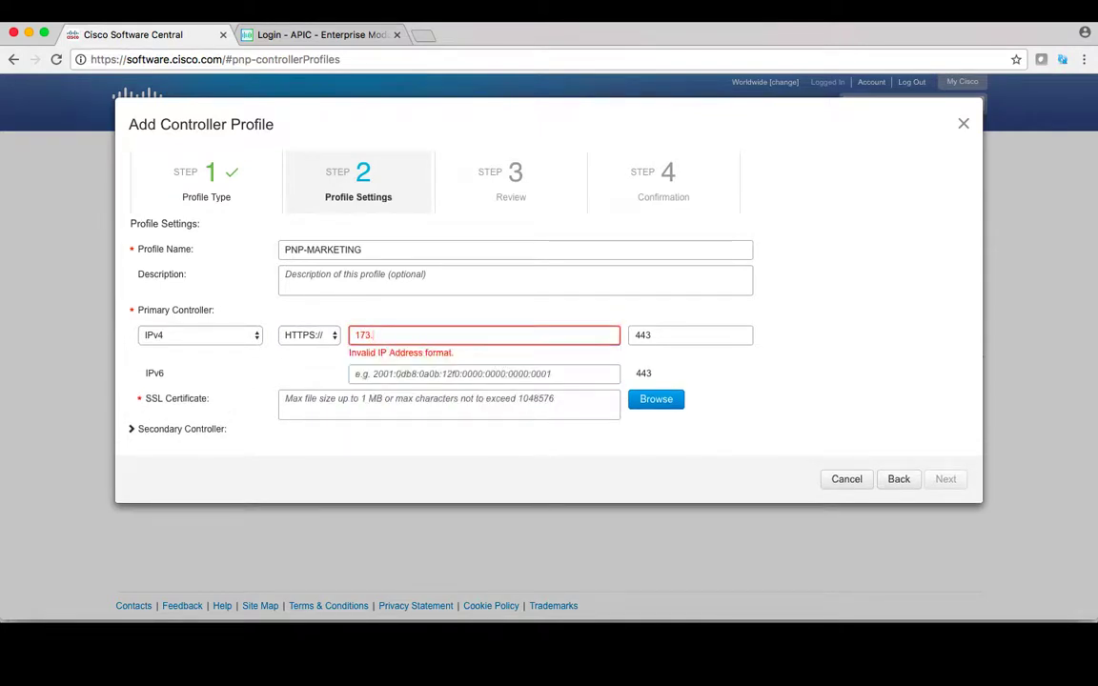
pyautogui.write('36.197.104')
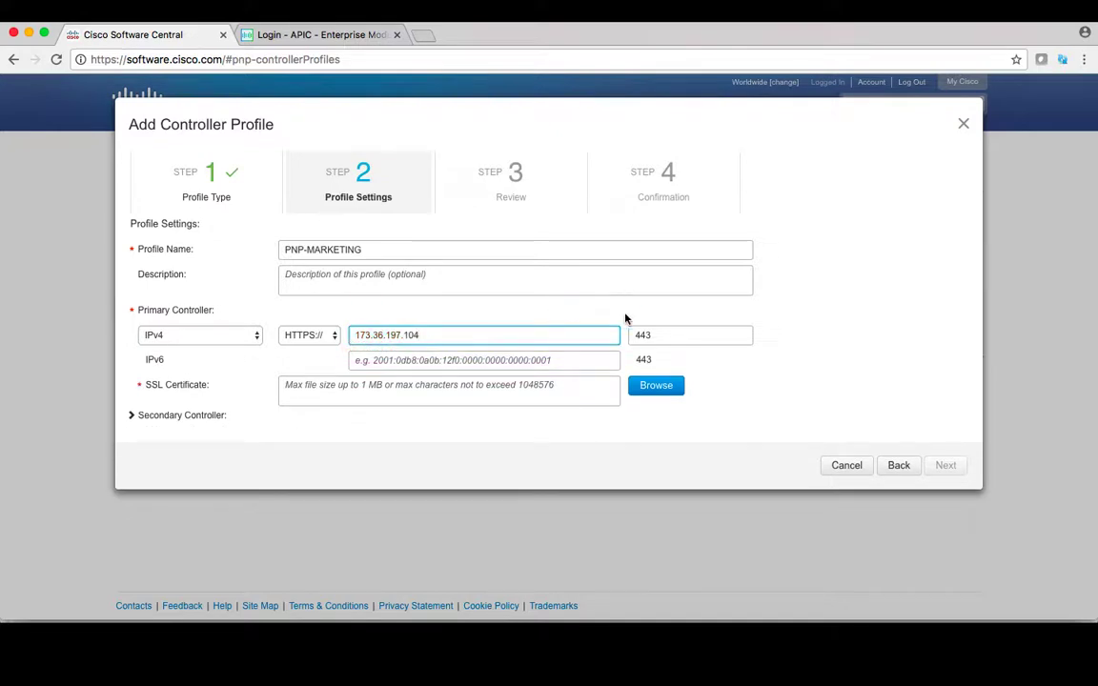
pyautogui.click(658, 328)
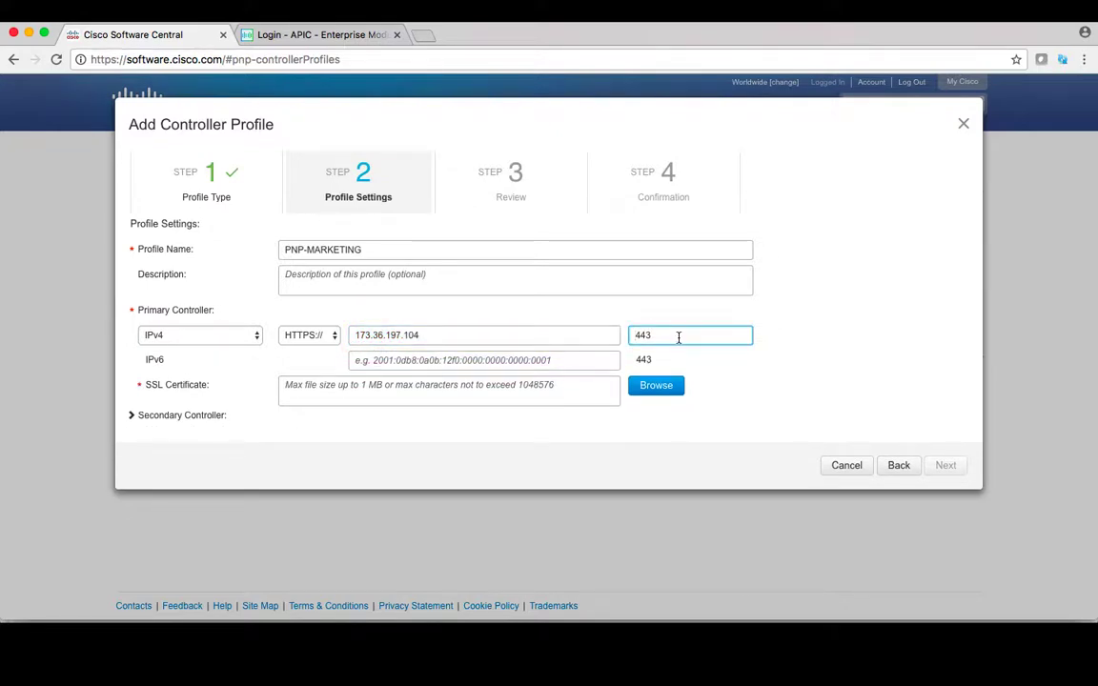
# Load SJC23-DMZ-APICEM.pem from the Demo folder as the primary controller's SSL certificate.
pyautogui.click(605, 389)
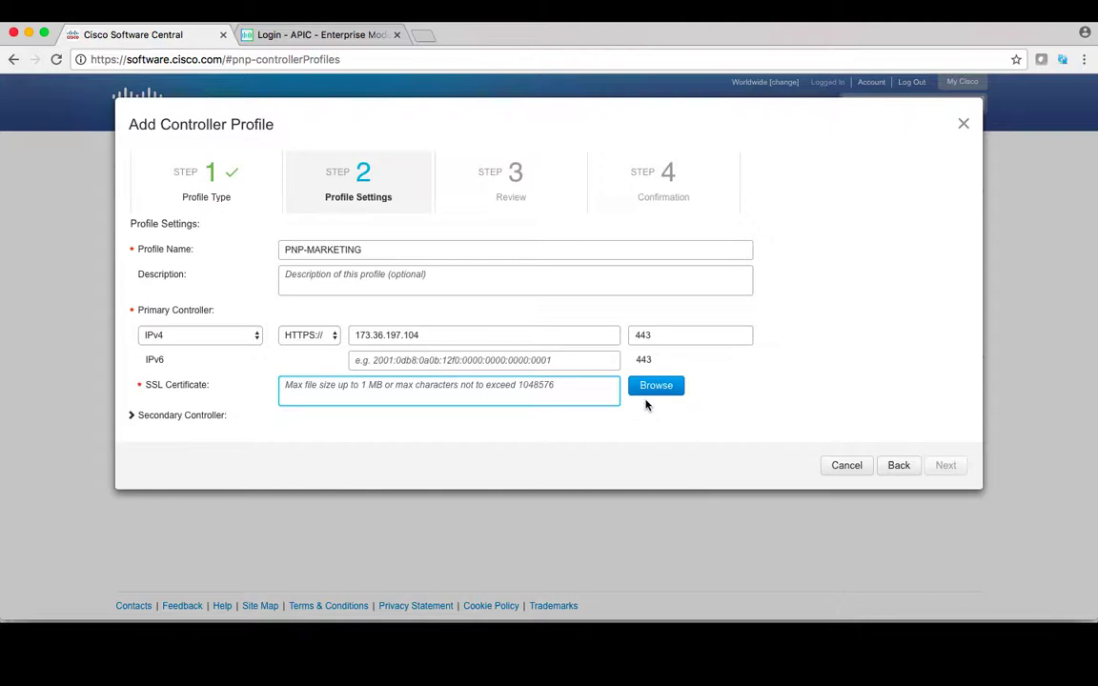
pyautogui.click(654, 386)
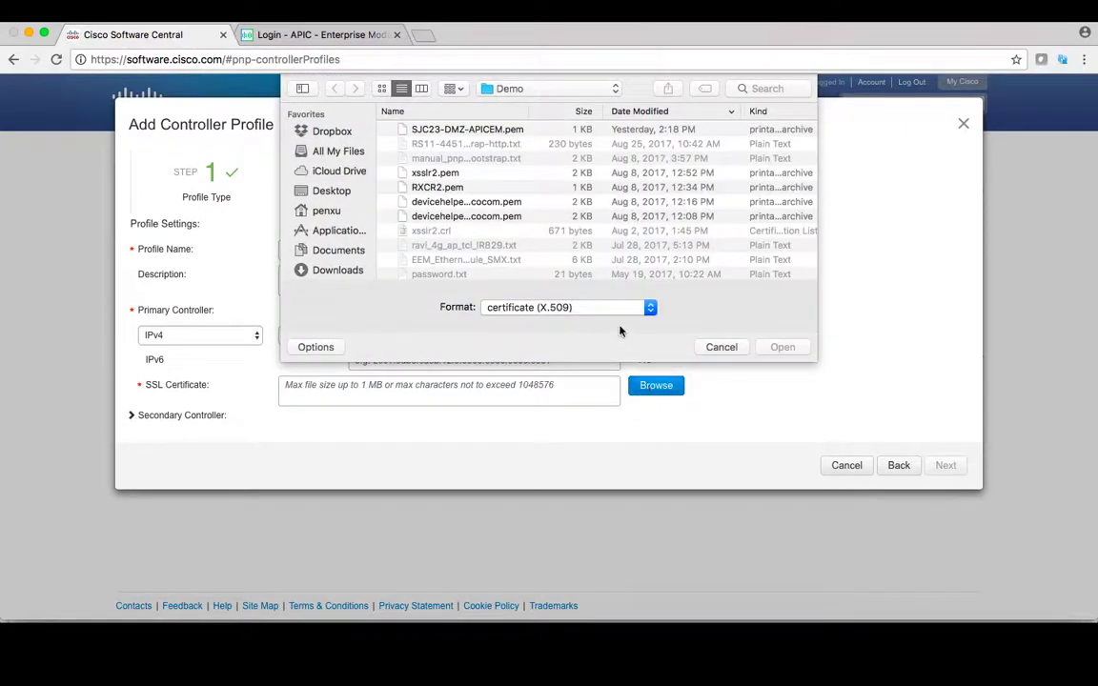
pyautogui.click(454, 124)
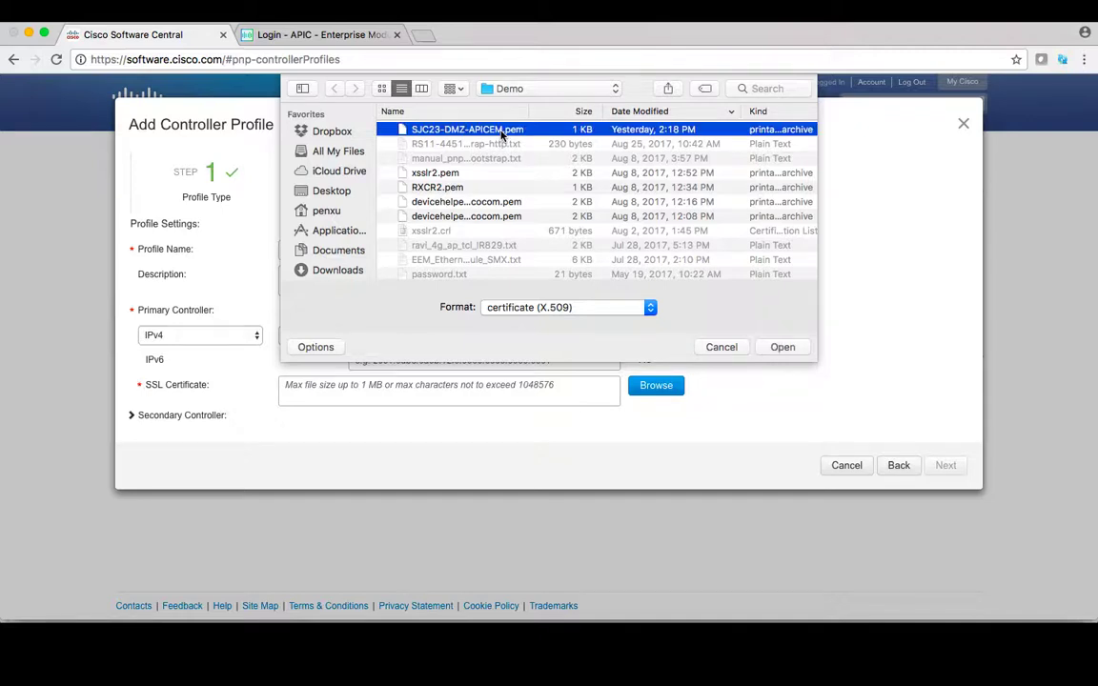
pyautogui.click(781, 347)
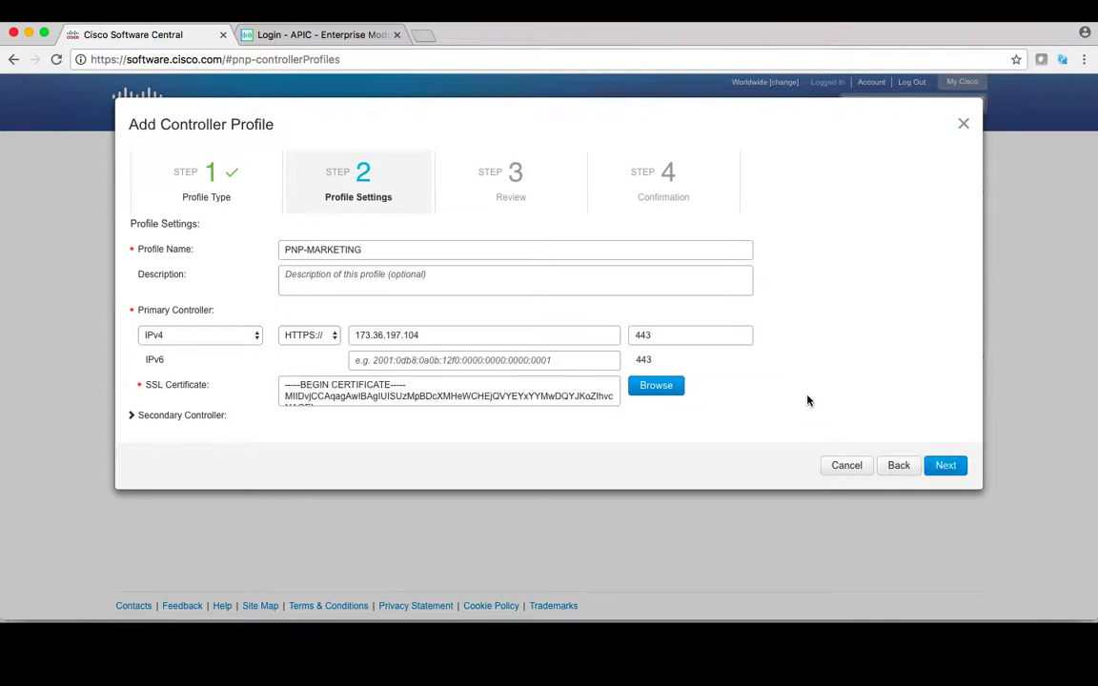
# Review and submit the PNP-MARKETING controller profile and make it the default profile.
pyautogui.click(946, 466)
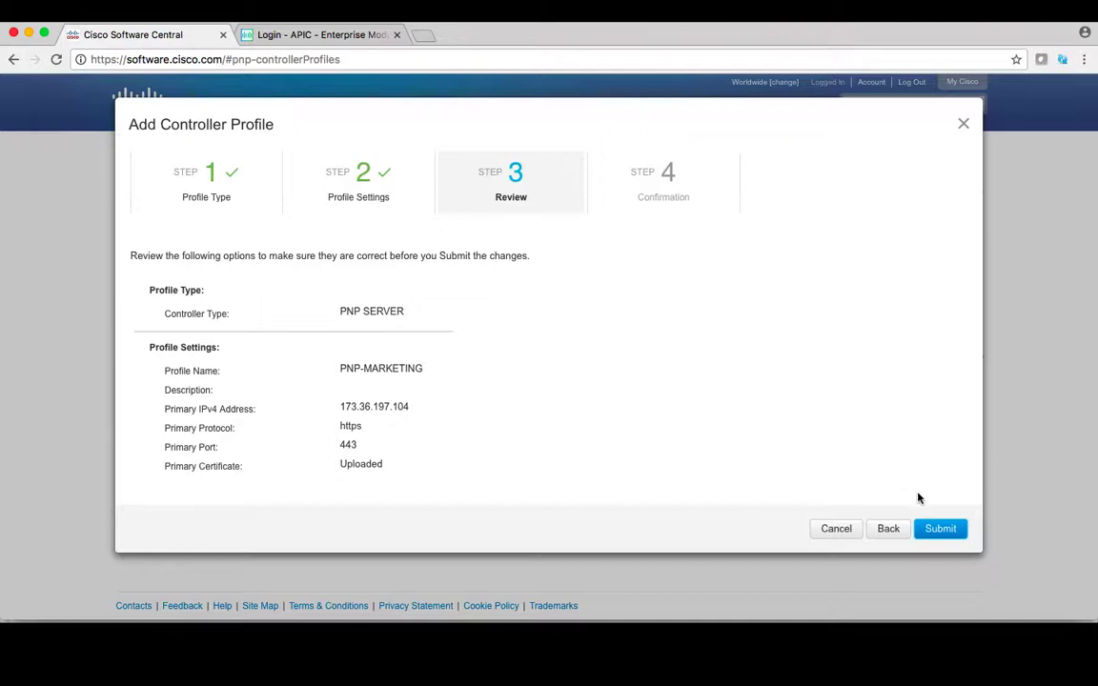
pyautogui.click(941, 527)
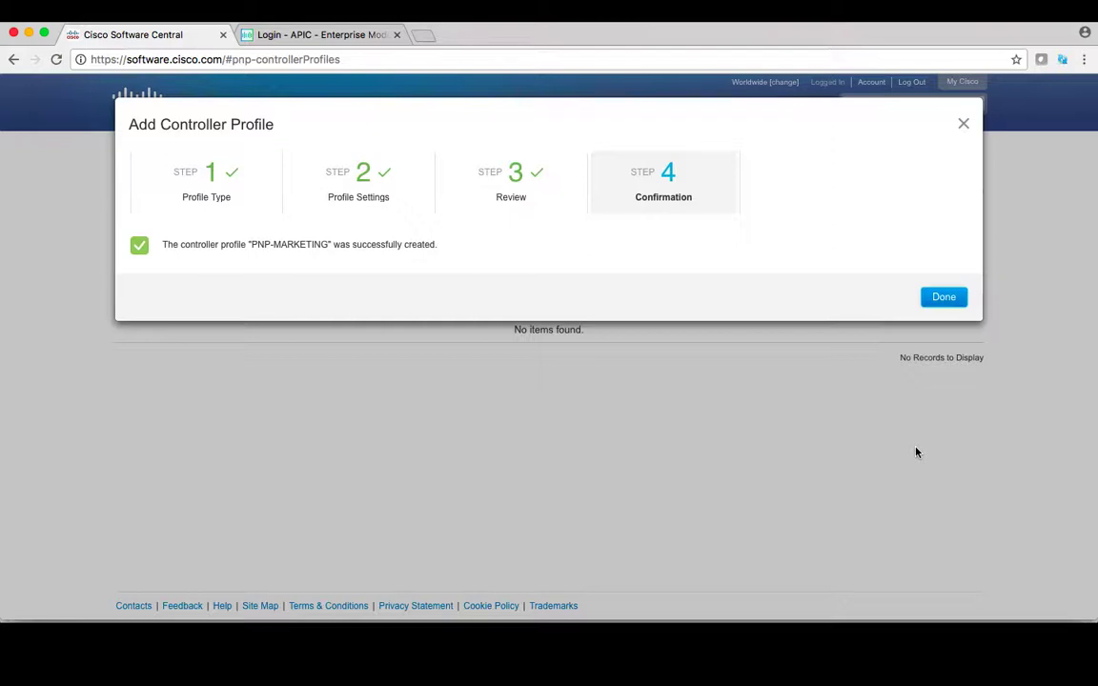
pyautogui.click(941, 298)
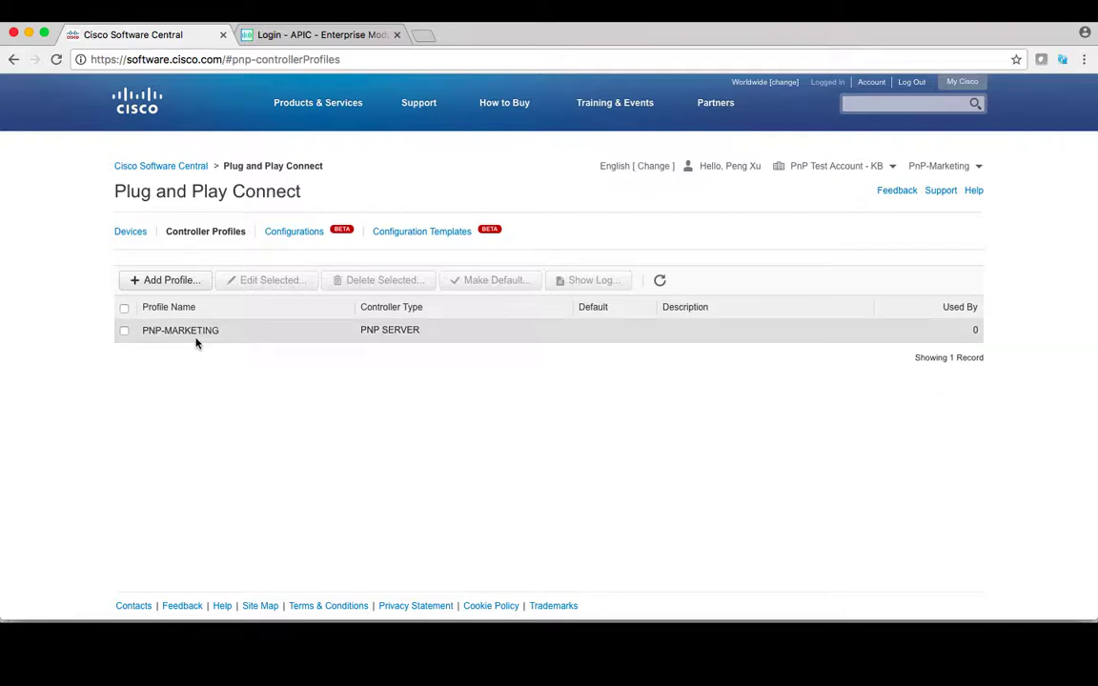
pyautogui.click(124, 331)
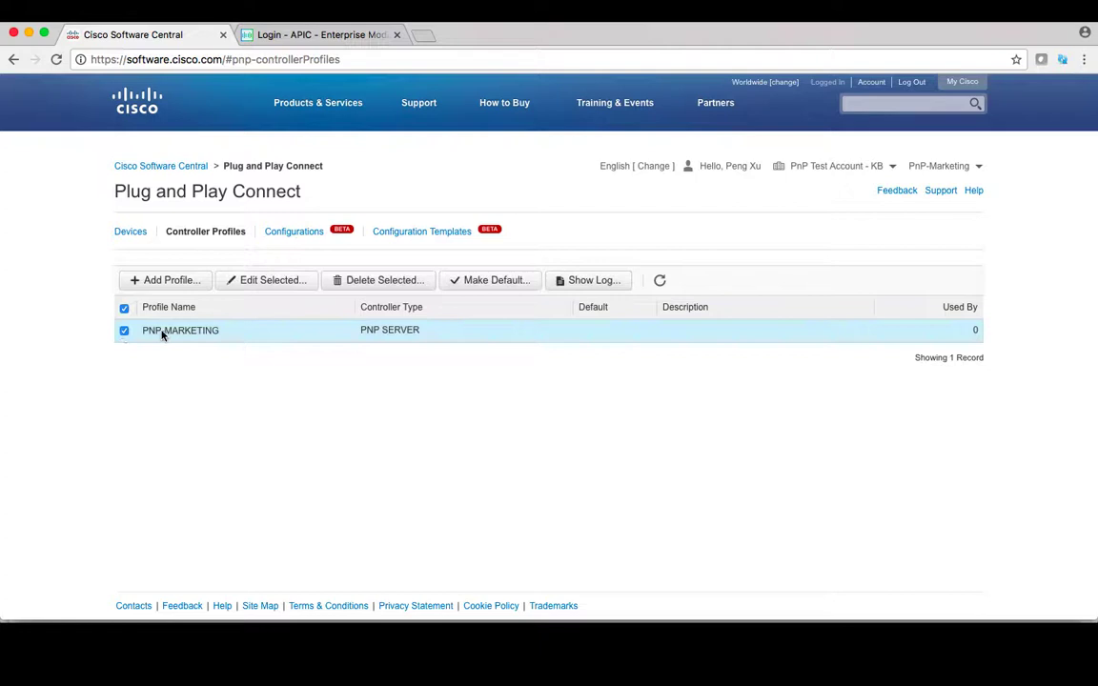
pyautogui.click(498, 286)
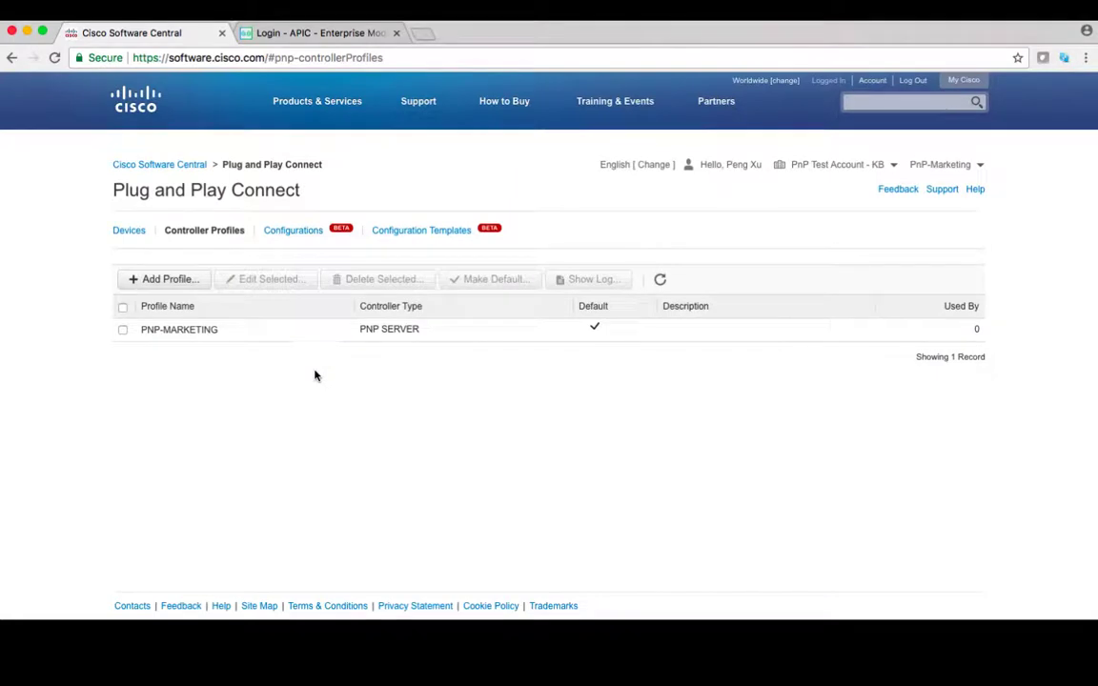
# Assign the PNP-MARKETING controller profile to the ATT 4G Router in the device list and submit the change.
pyautogui.click(131, 236)
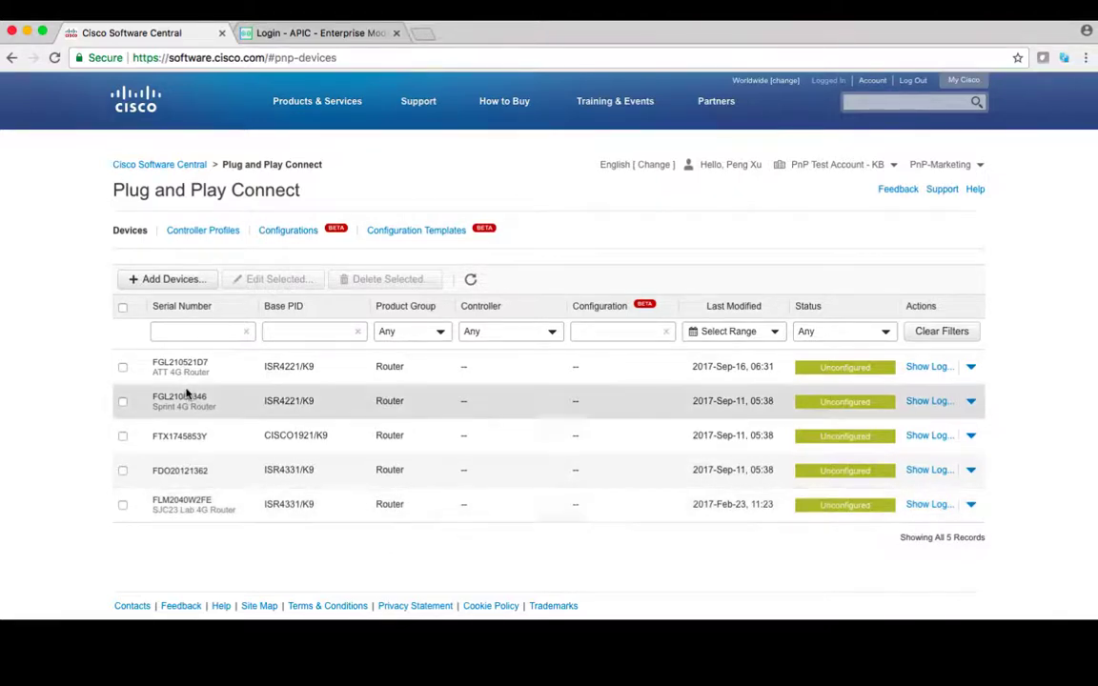
pyautogui.click(123, 368)
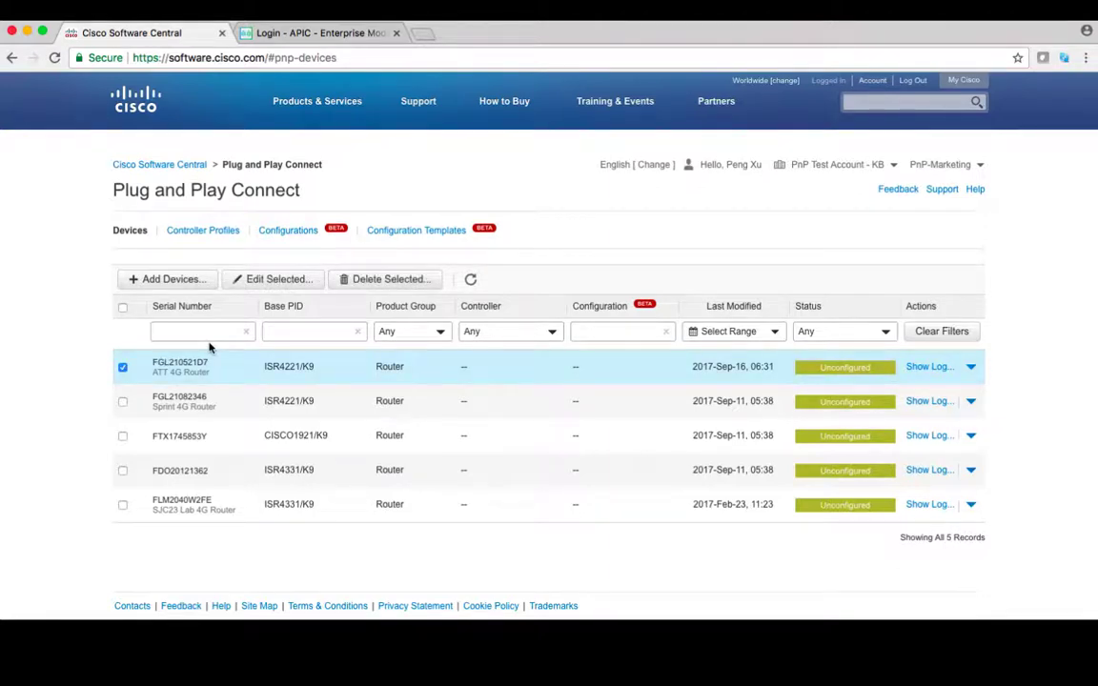
pyautogui.click(278, 286)
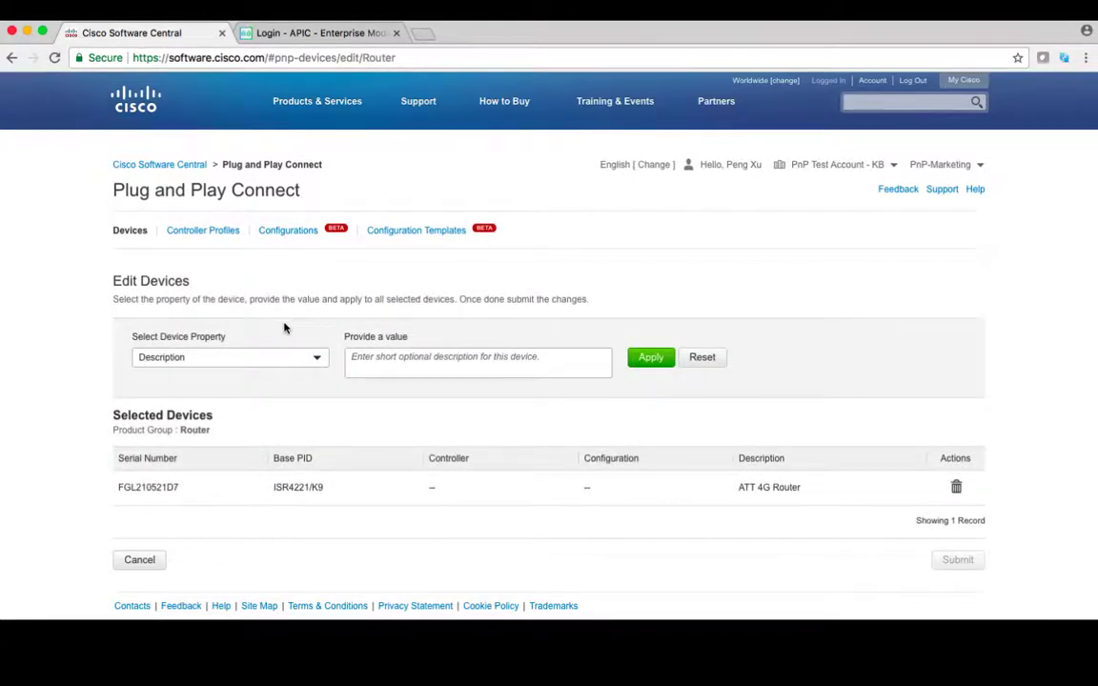
pyautogui.click(319, 359)
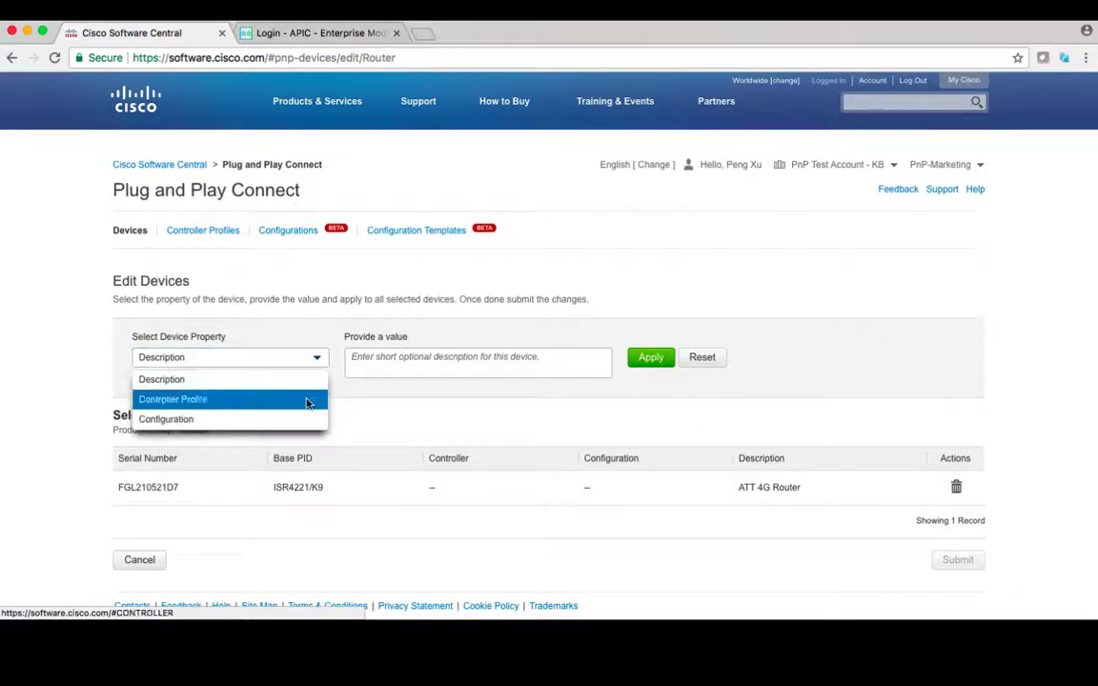
pyautogui.click(306, 399)
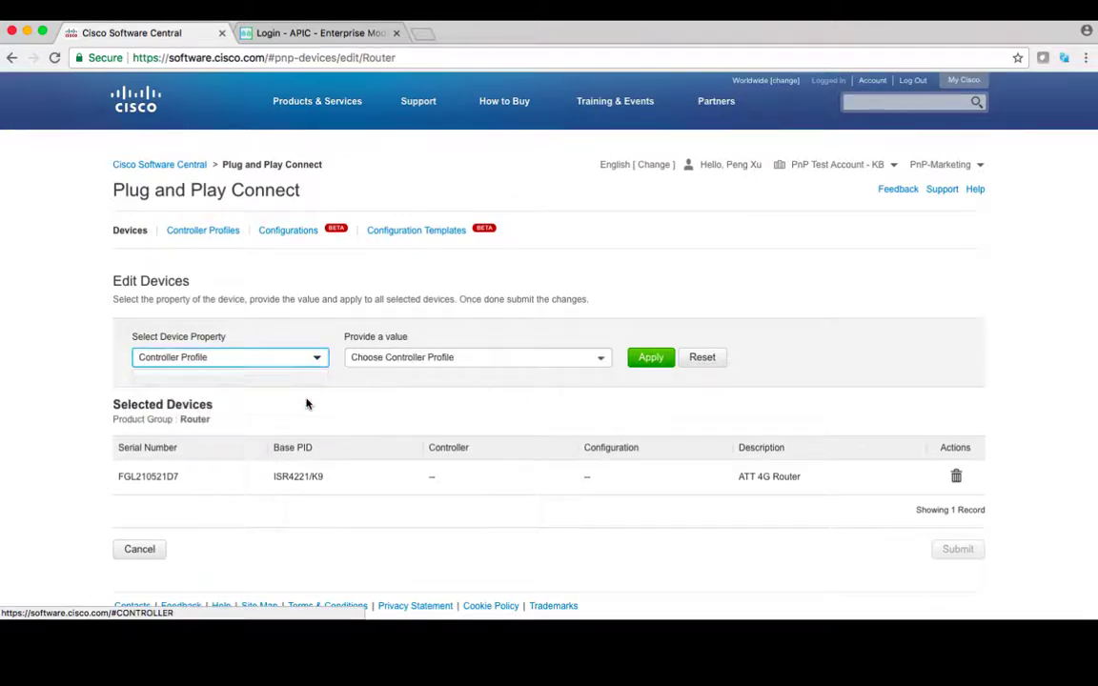
pyautogui.click(436, 368)
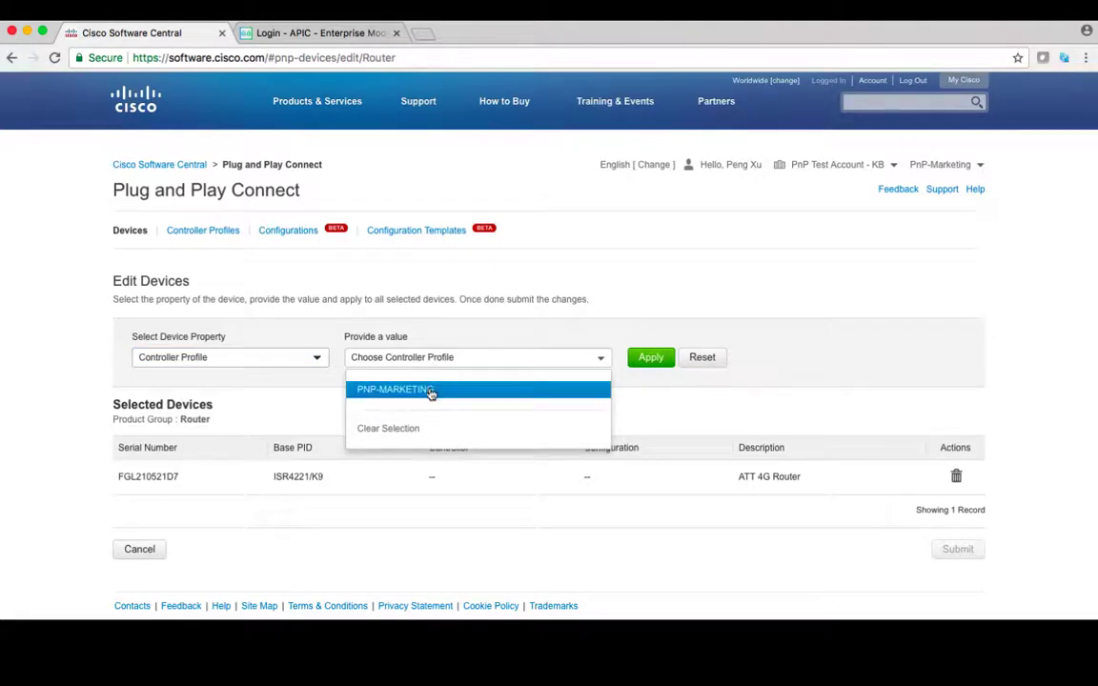
pyautogui.click(430, 390)
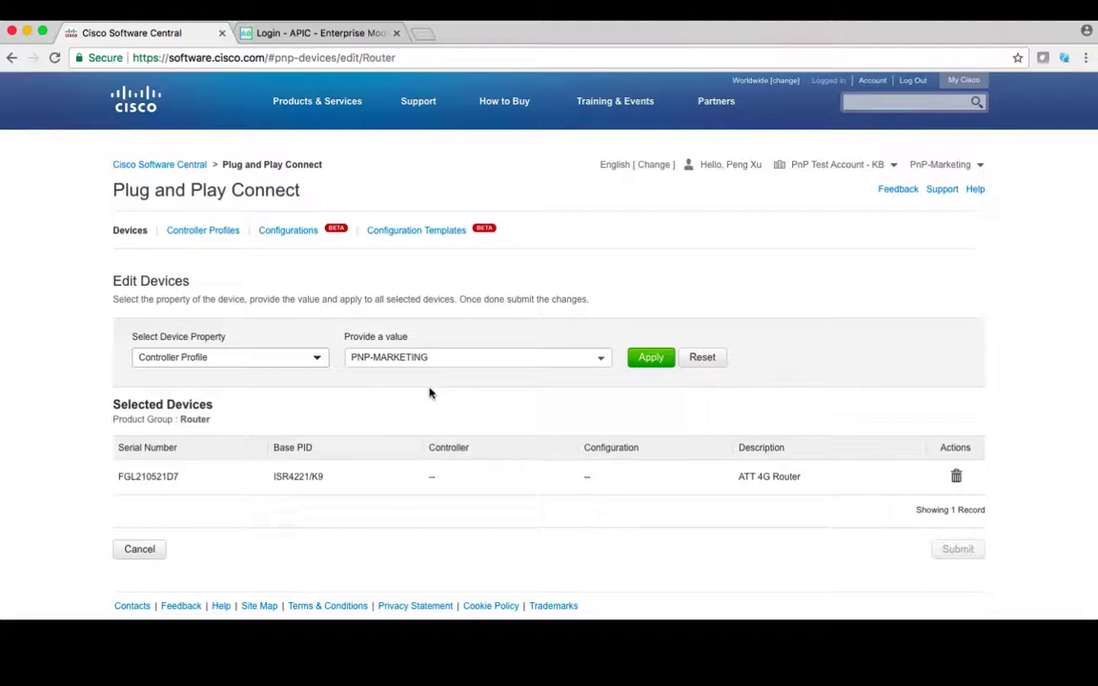
pyautogui.click(651, 358)
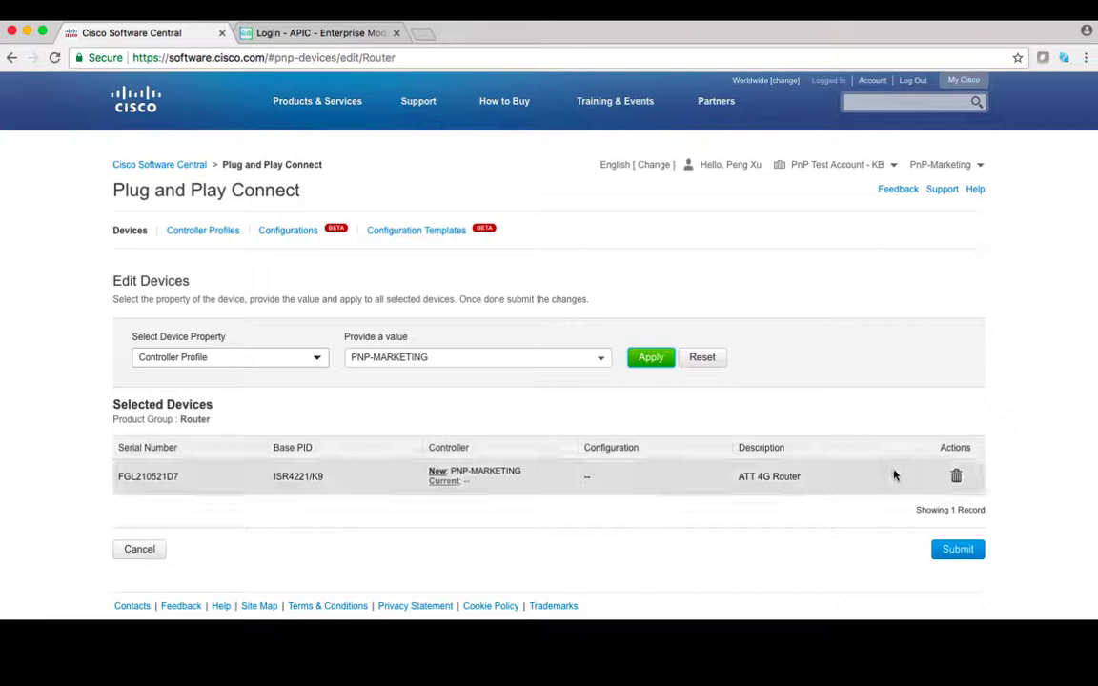
pyautogui.click(955, 553)
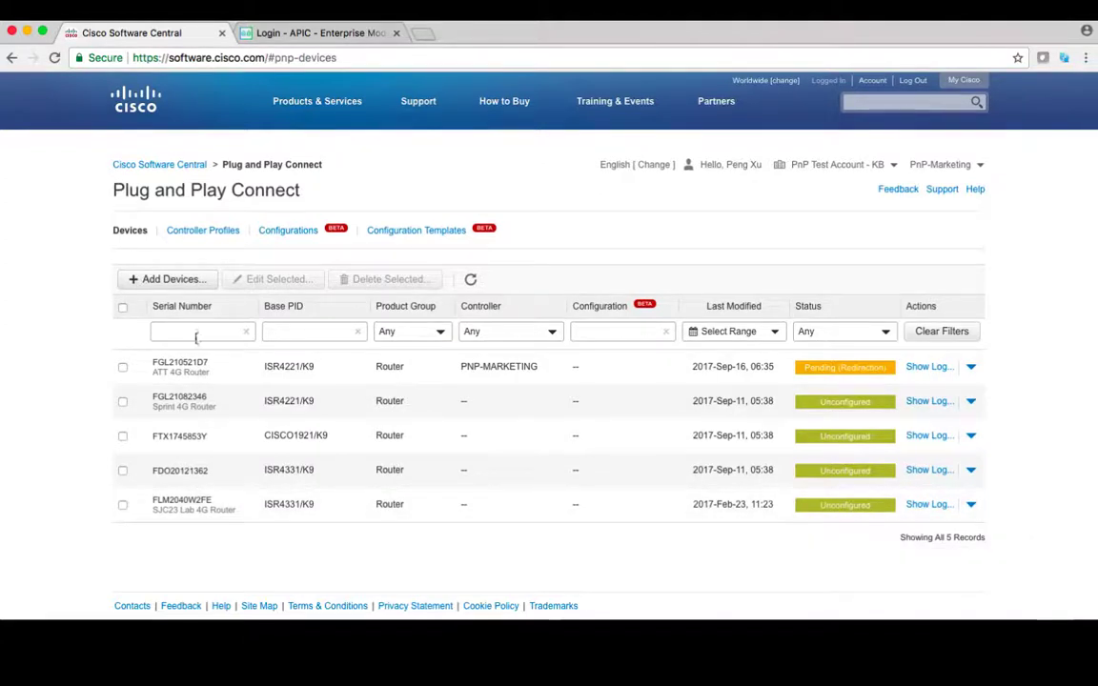